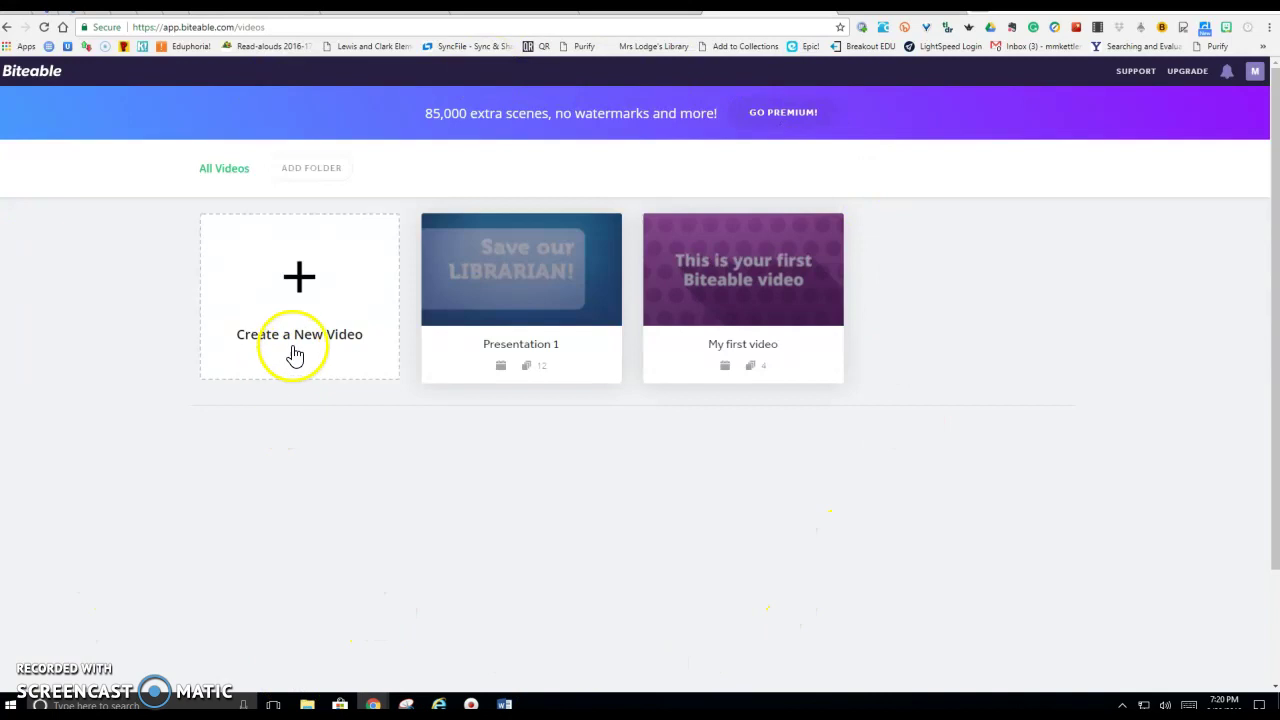
Begin a new video to reach the starters page of video types.
click(300, 288)
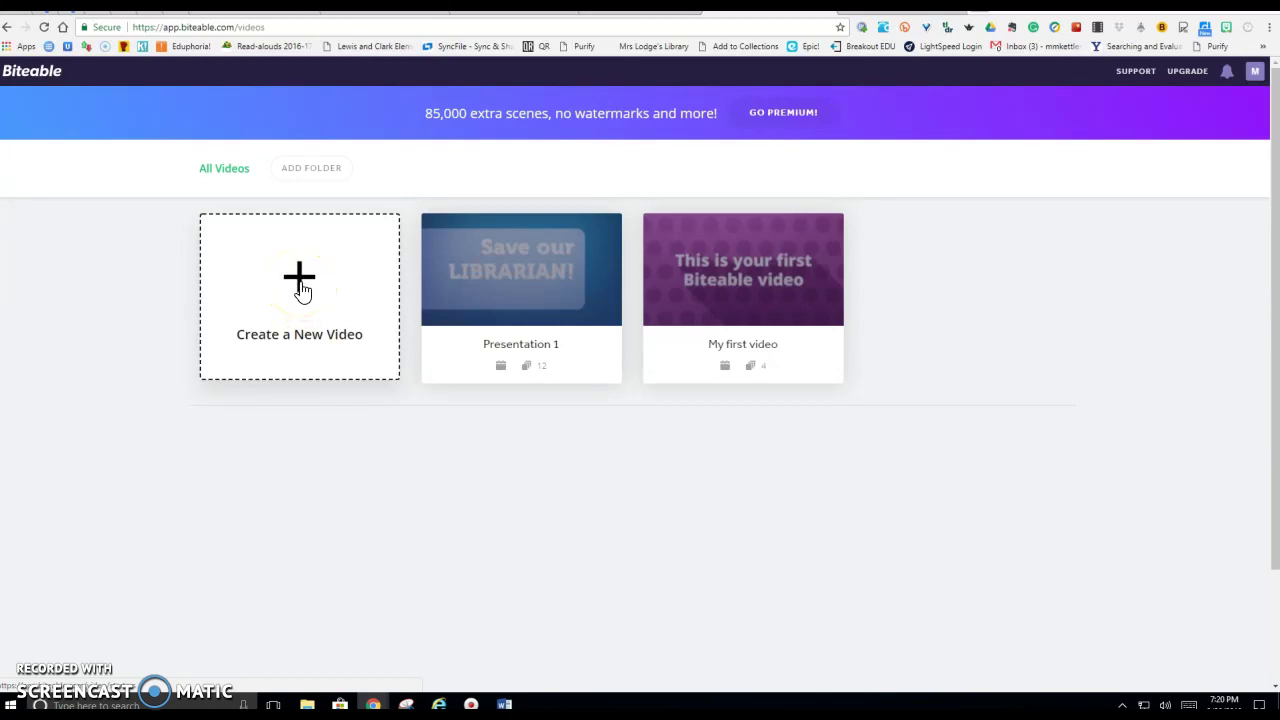
click(300, 288)
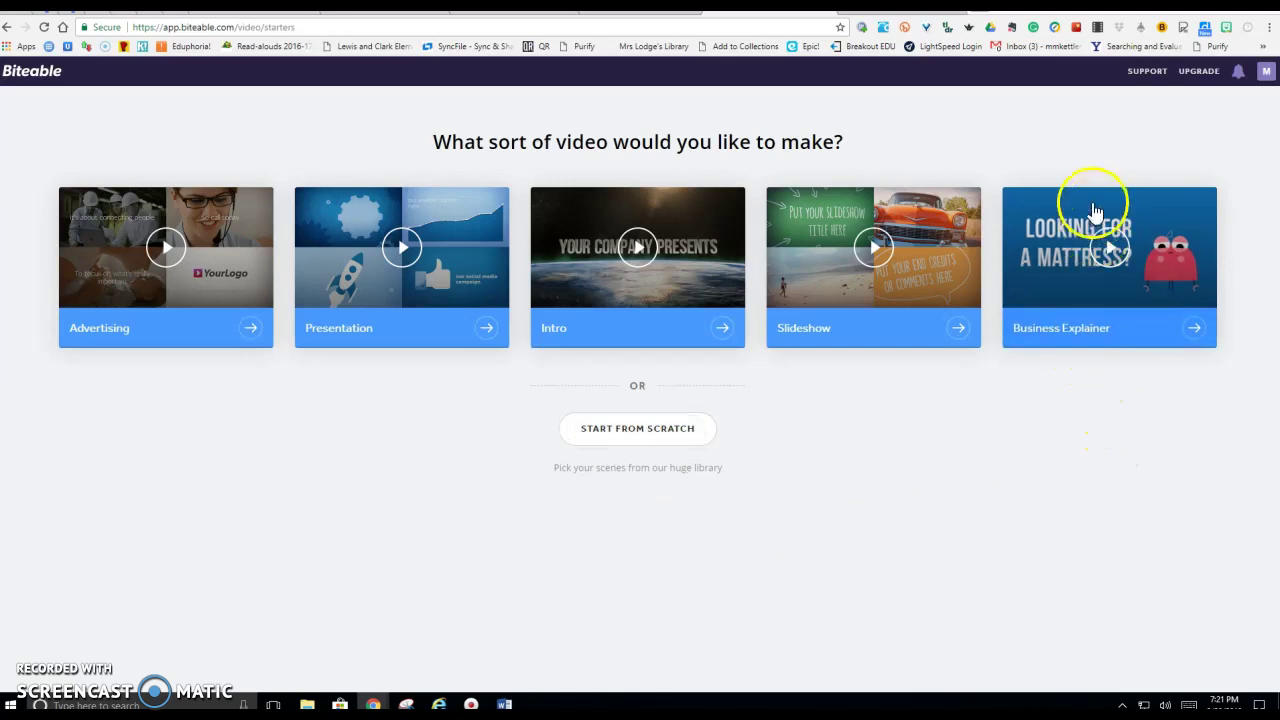
Pick the Business Explainer template and replace scene 1's text with 'Want to make a free video?'.
click(1082, 322)
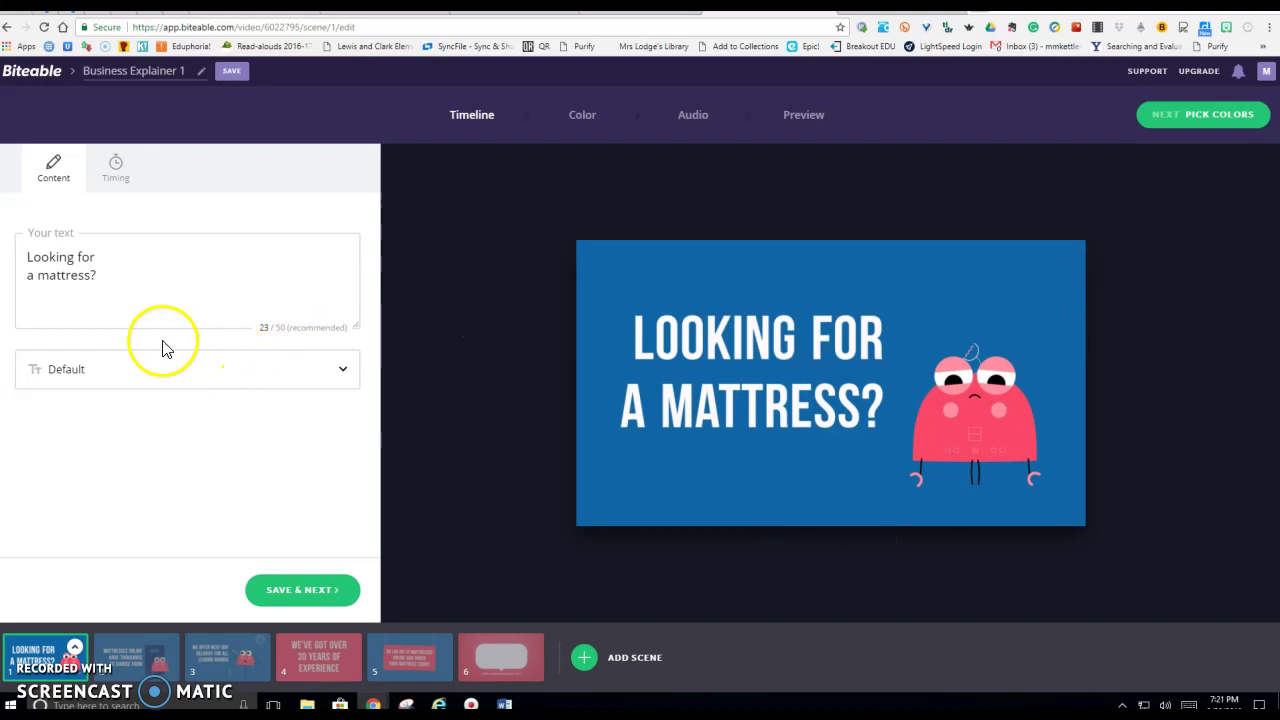
drag(110, 274, 30, 258)
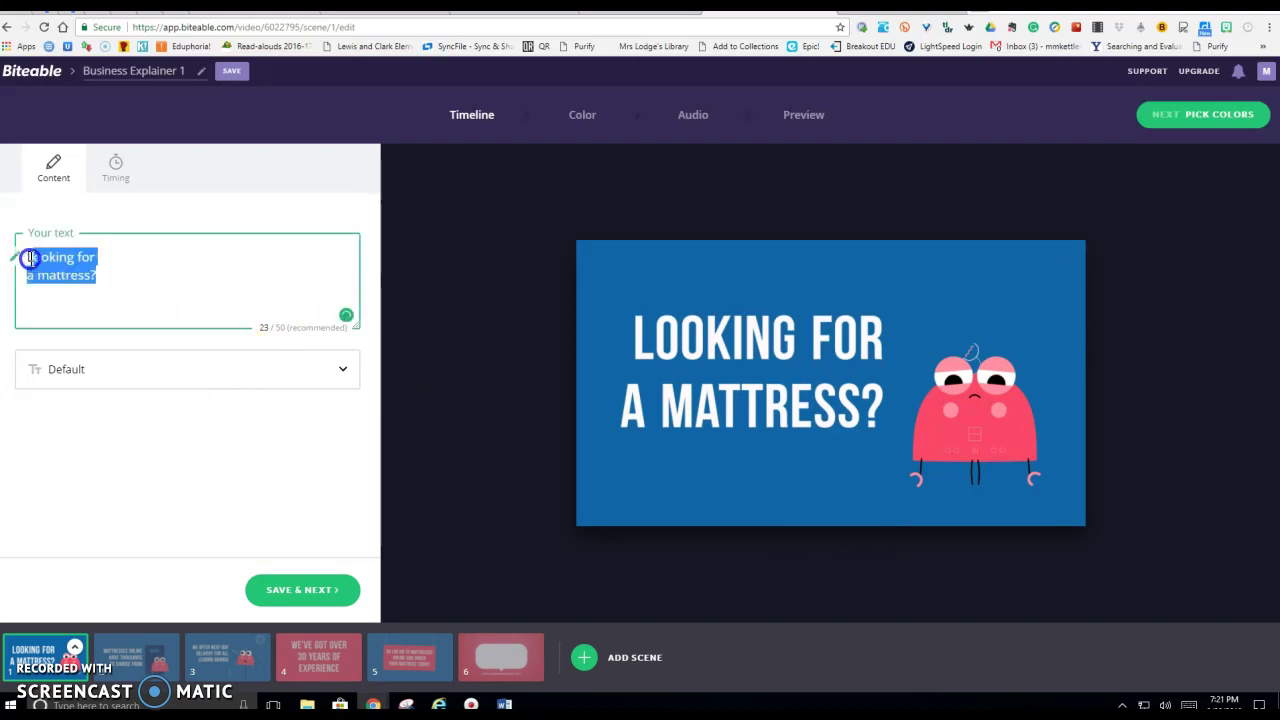
text(W)
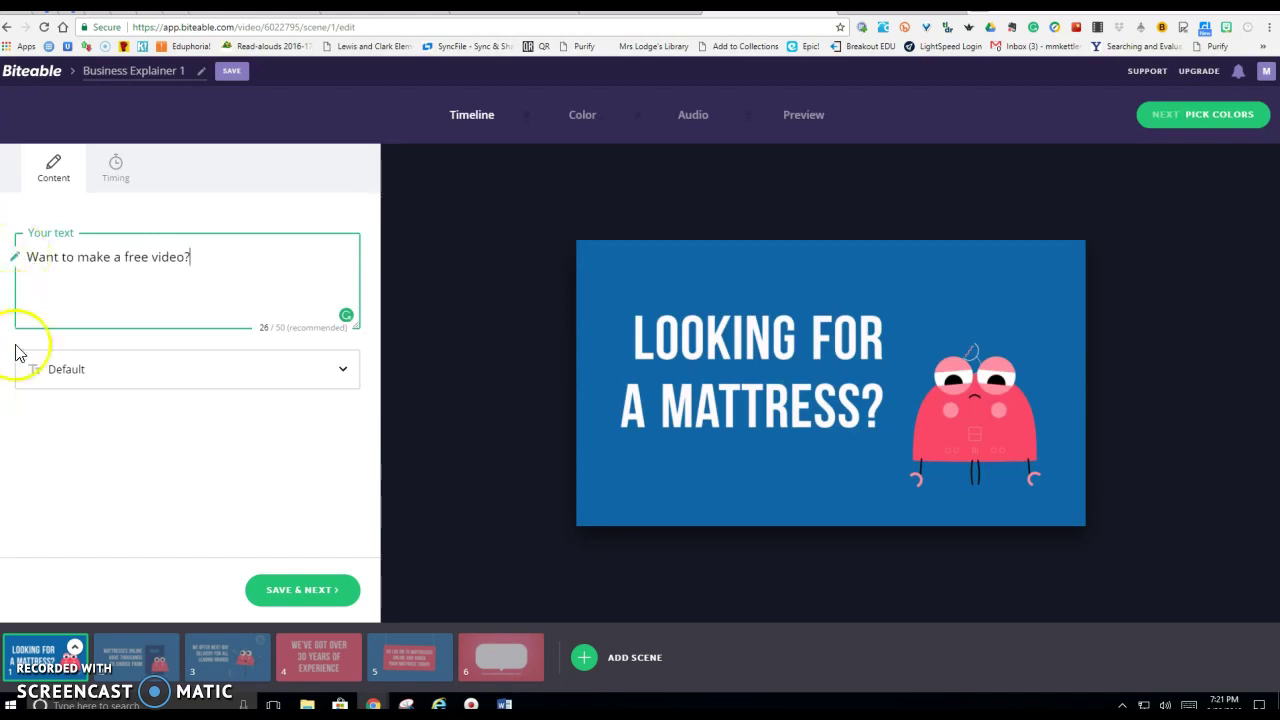
Save scene 1 and rewrite scene 2's text as 'biteable.com is easy and free to use!'.
click(297, 592)
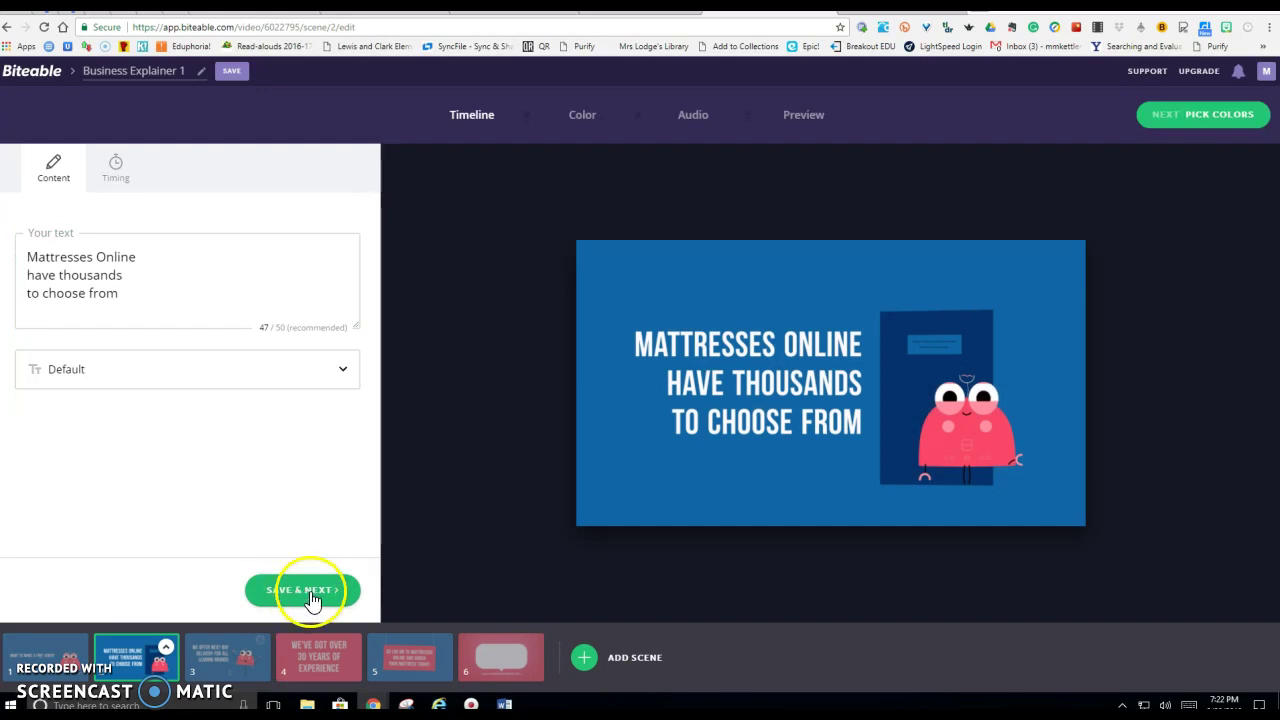
drag(131, 294, 24, 252)
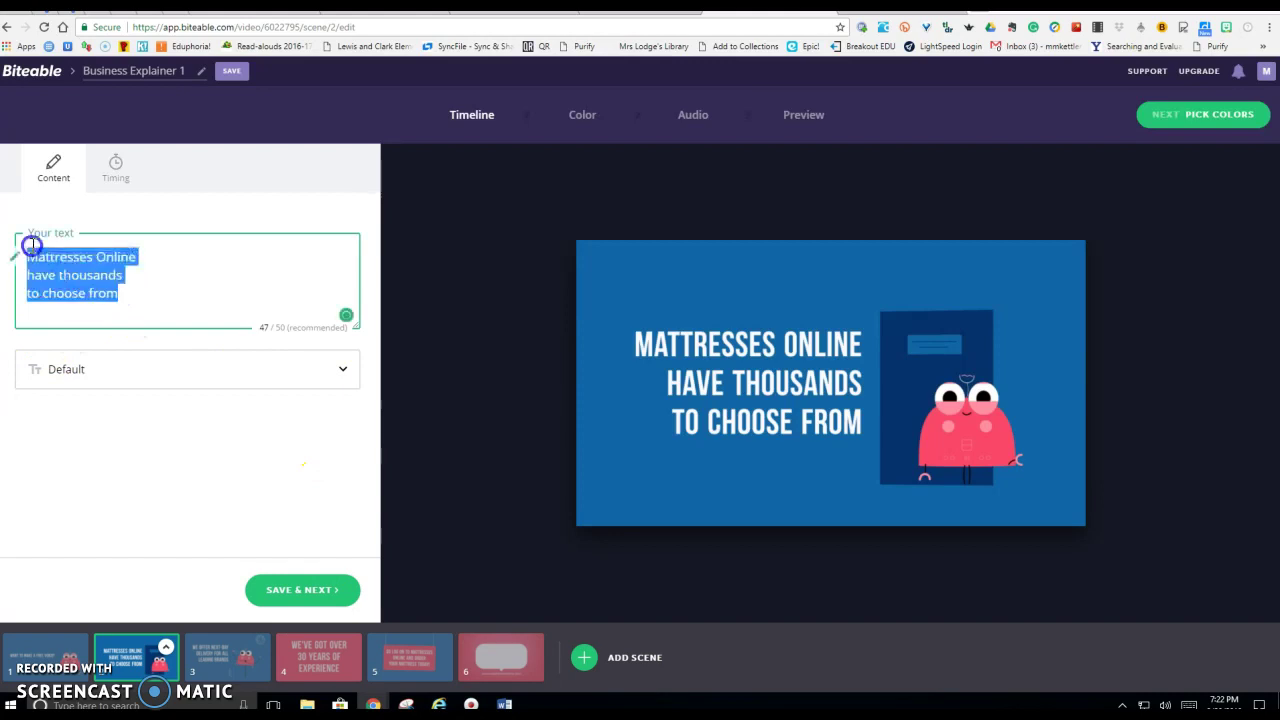
text(B)
key(BackSpace)
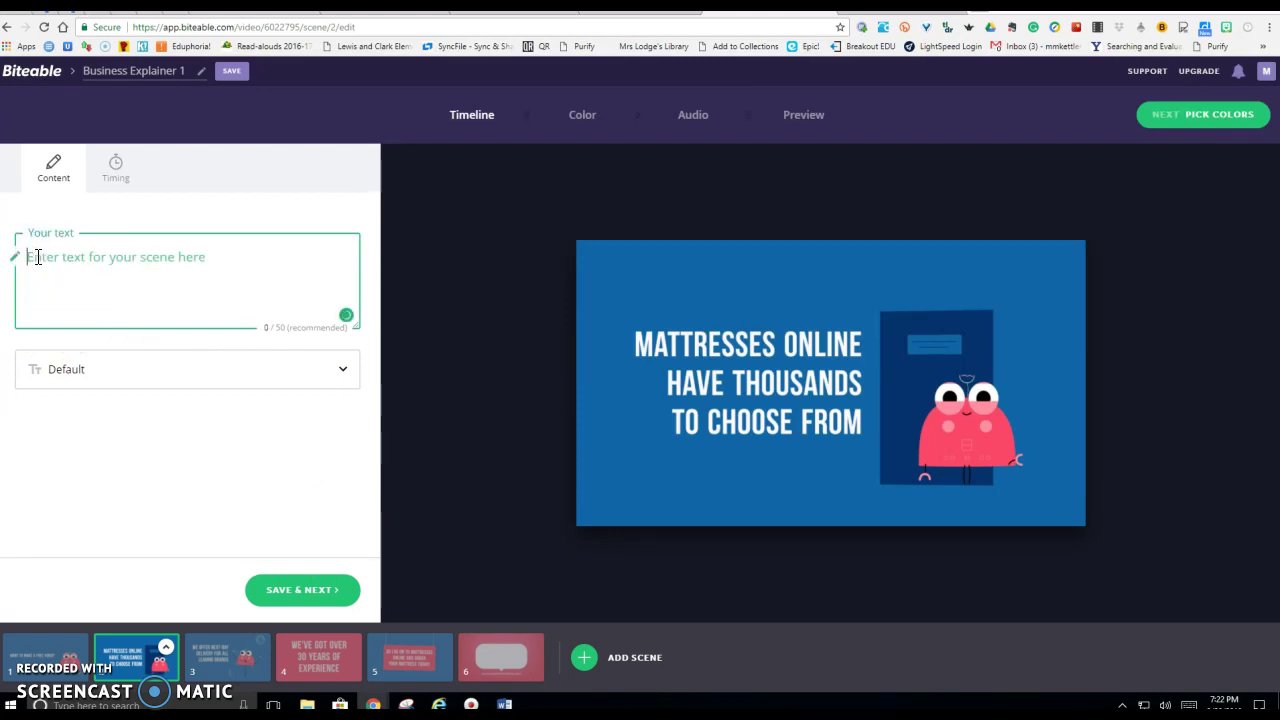
text(bi)
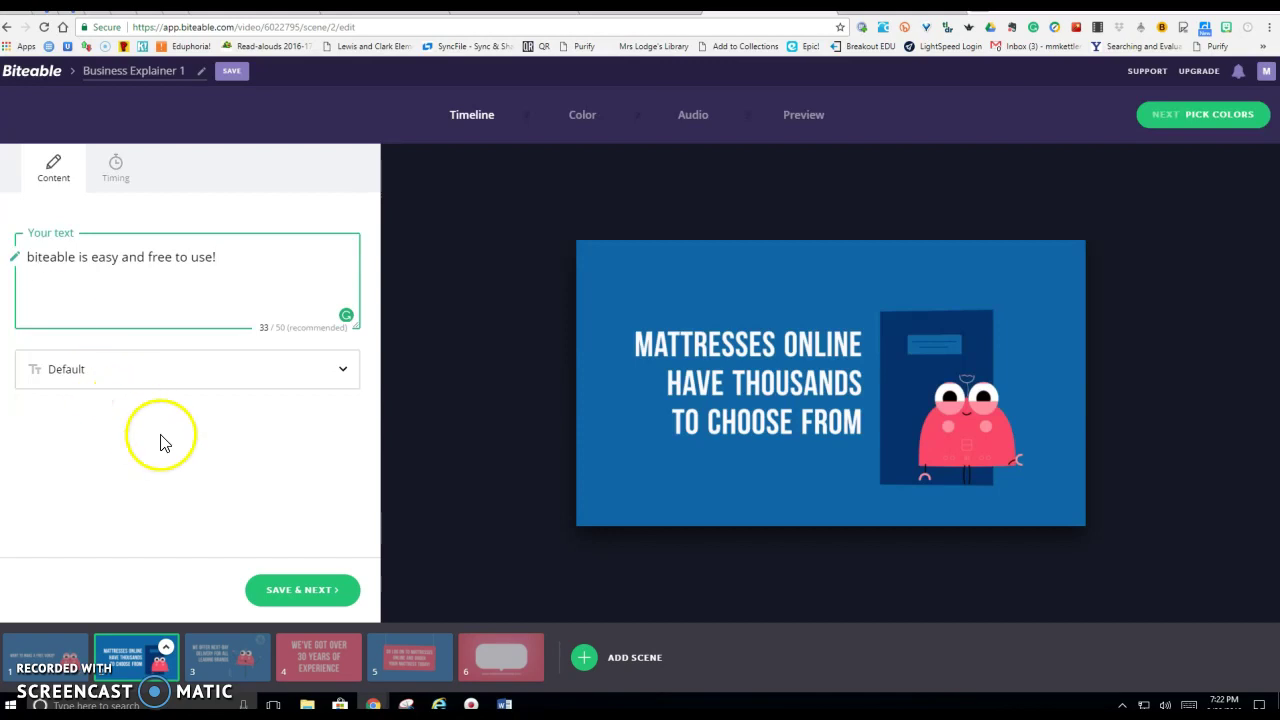
click(75, 254)
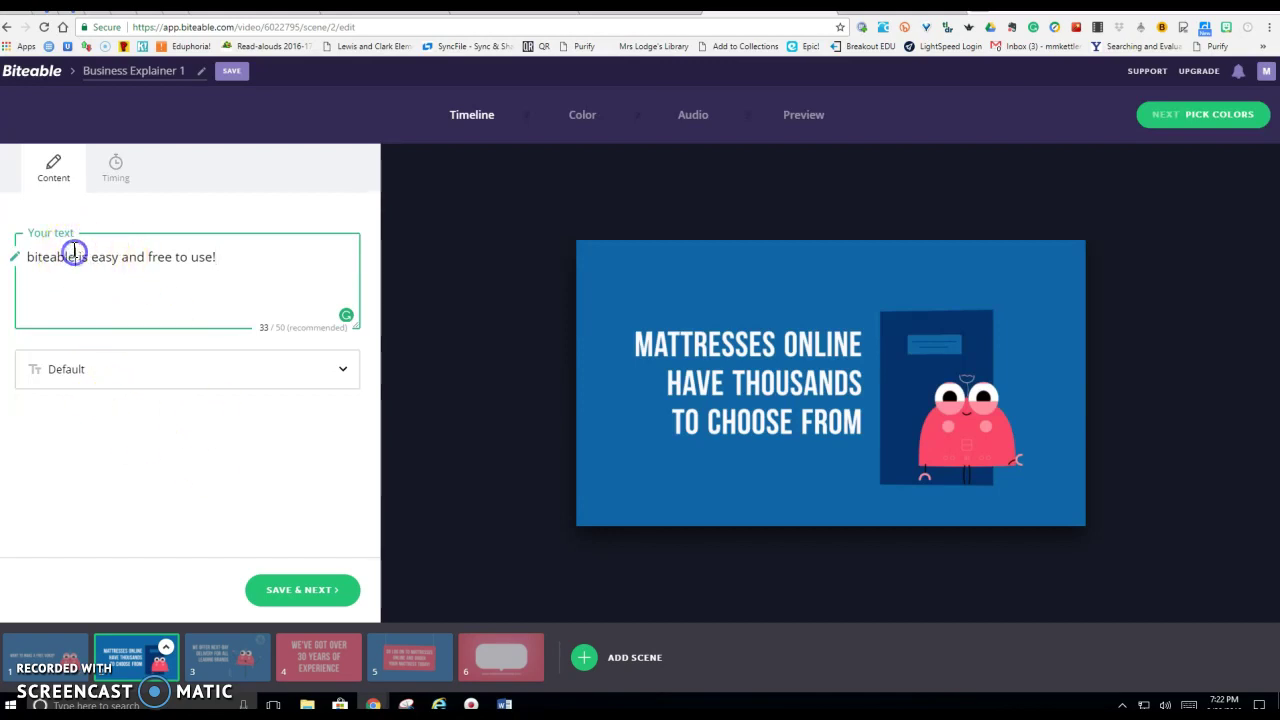
text(.com)
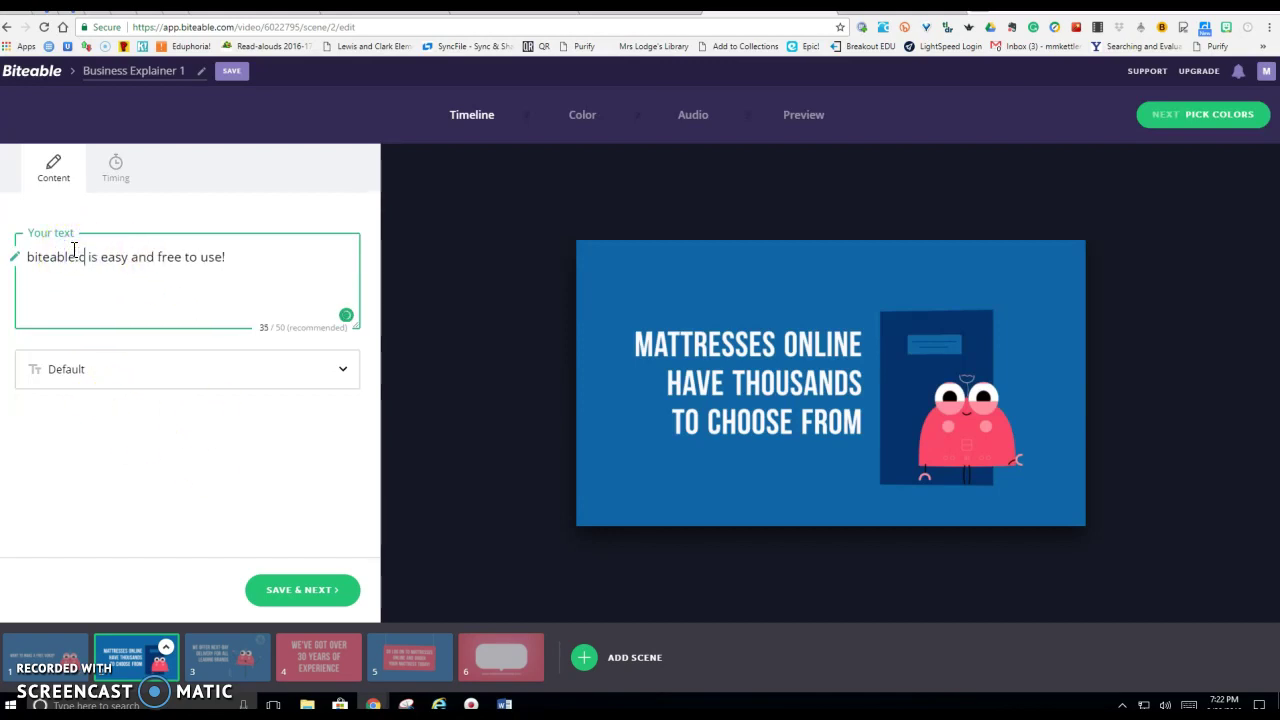
Save scene 2 and replace scene 3's delivery line with 'You use a template to create!'.
click(293, 590)
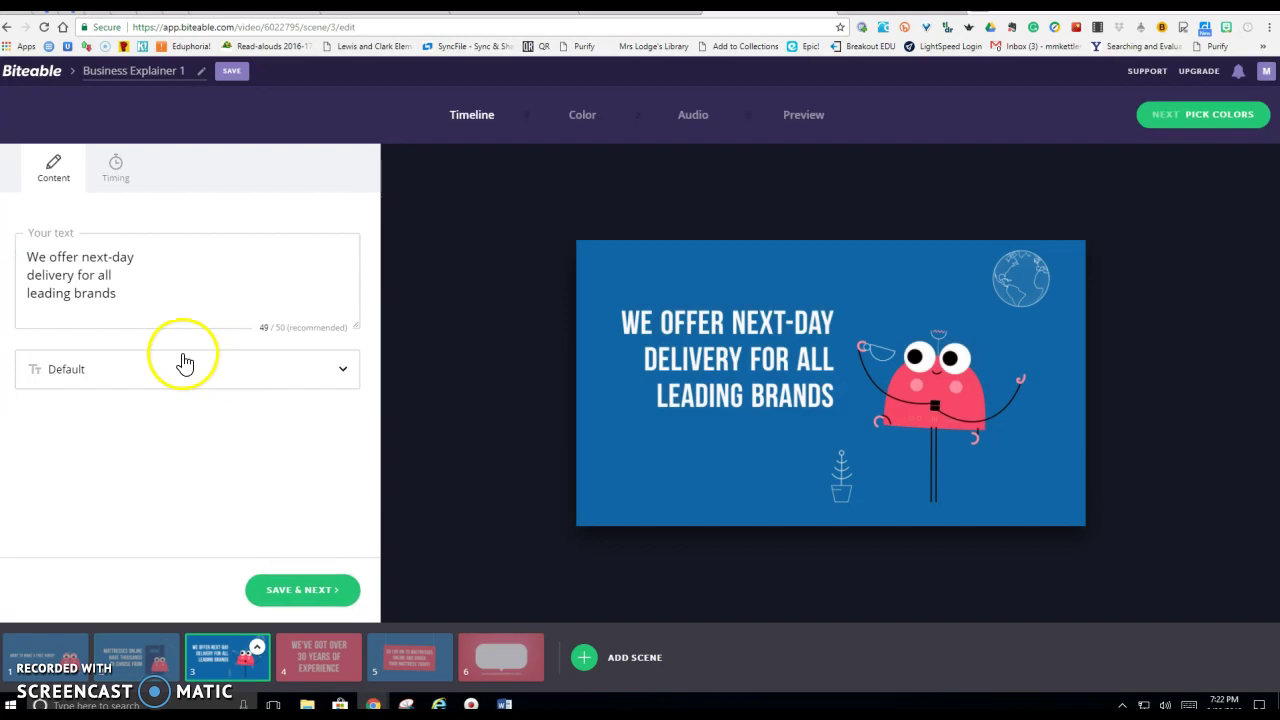
drag(134, 289, 30, 257)
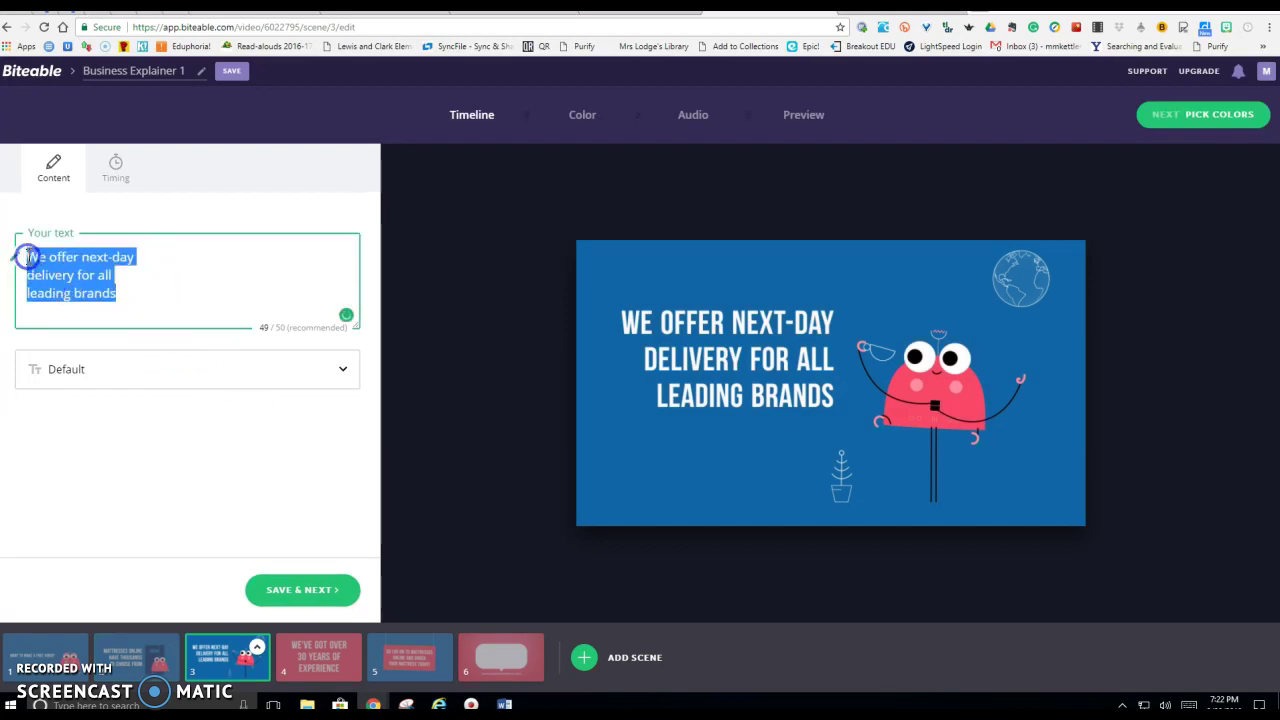
key(BackSpace)
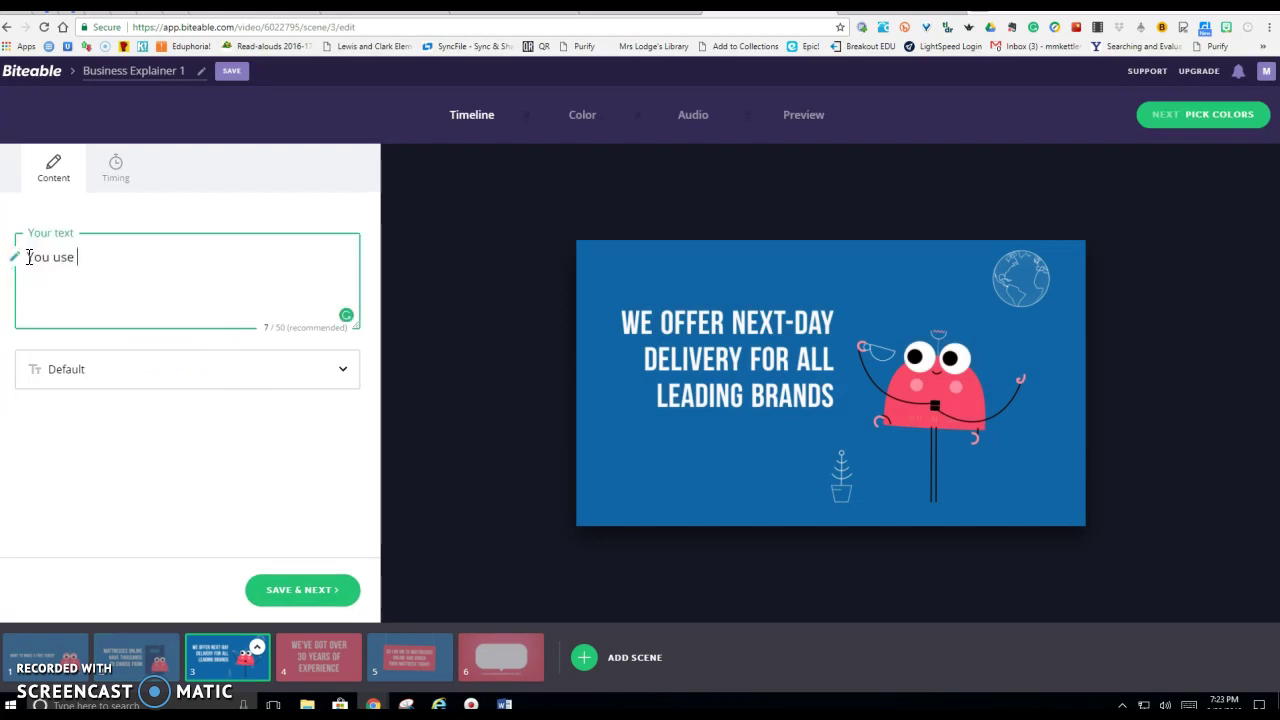
text(You use a template to create!)
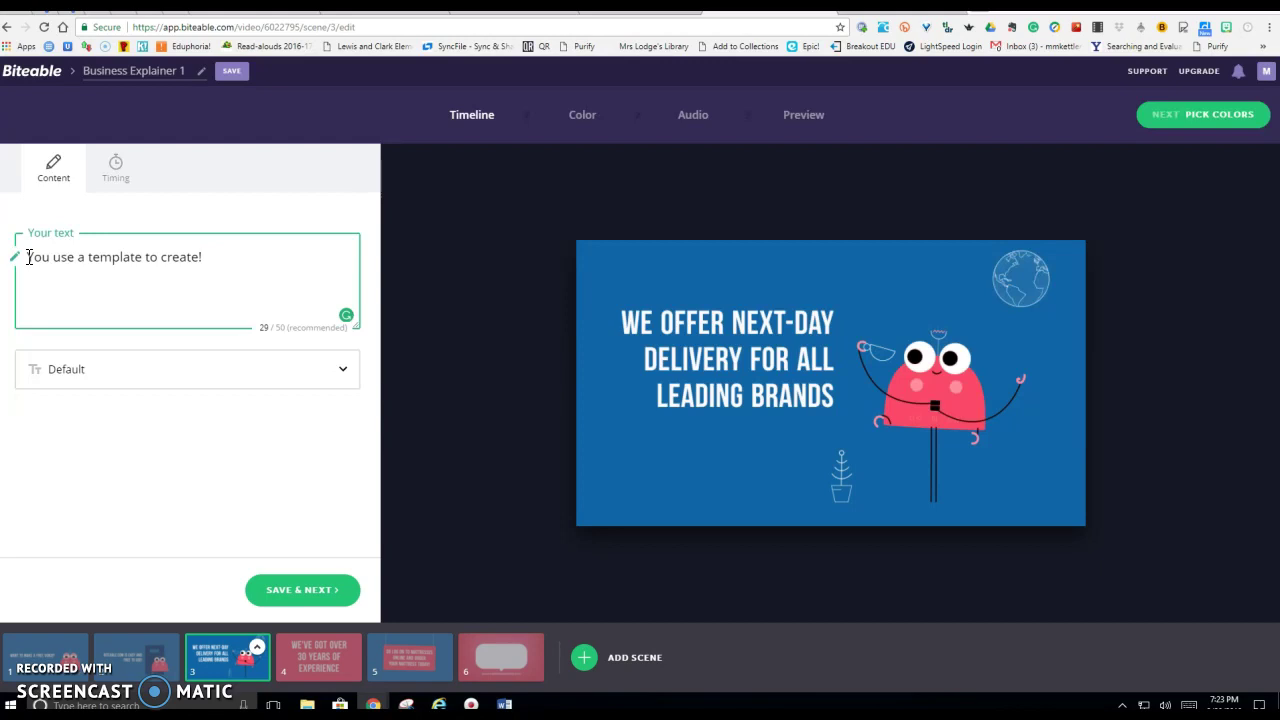
Save scene 3 and advance through scenes 4 and 5, leaving their template text unchanged.
click(280, 590)
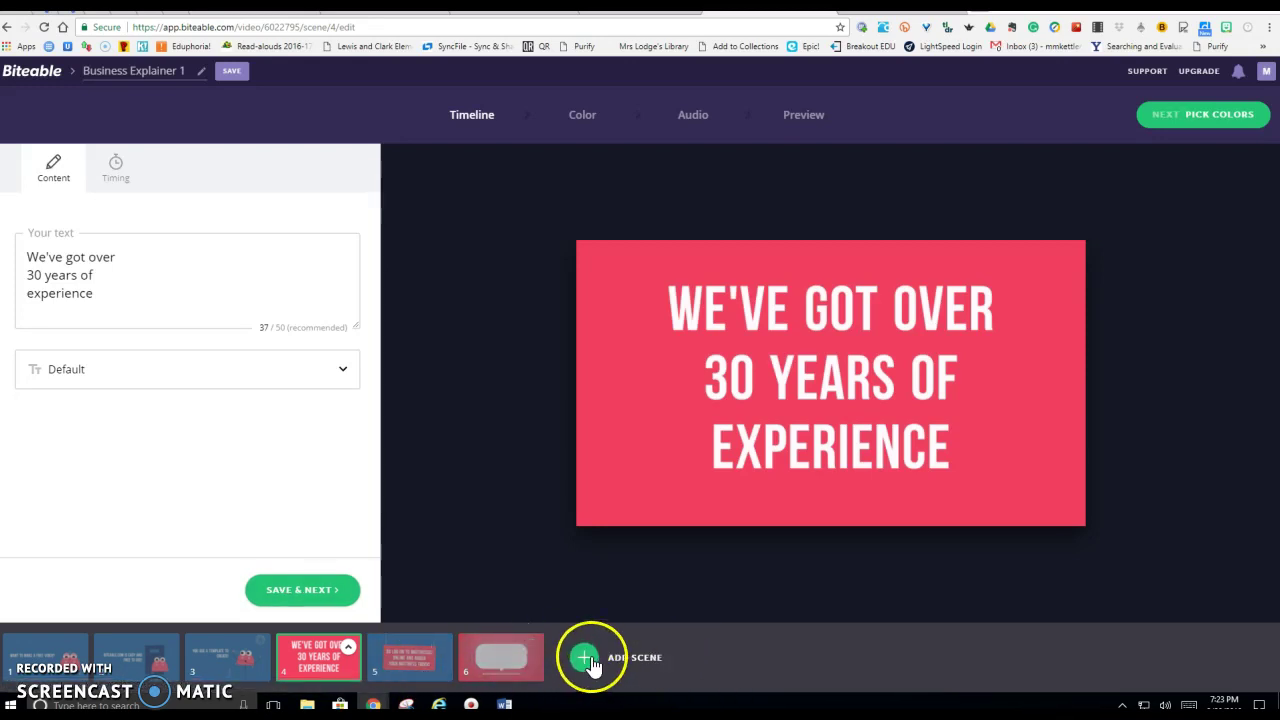
click(314, 592)
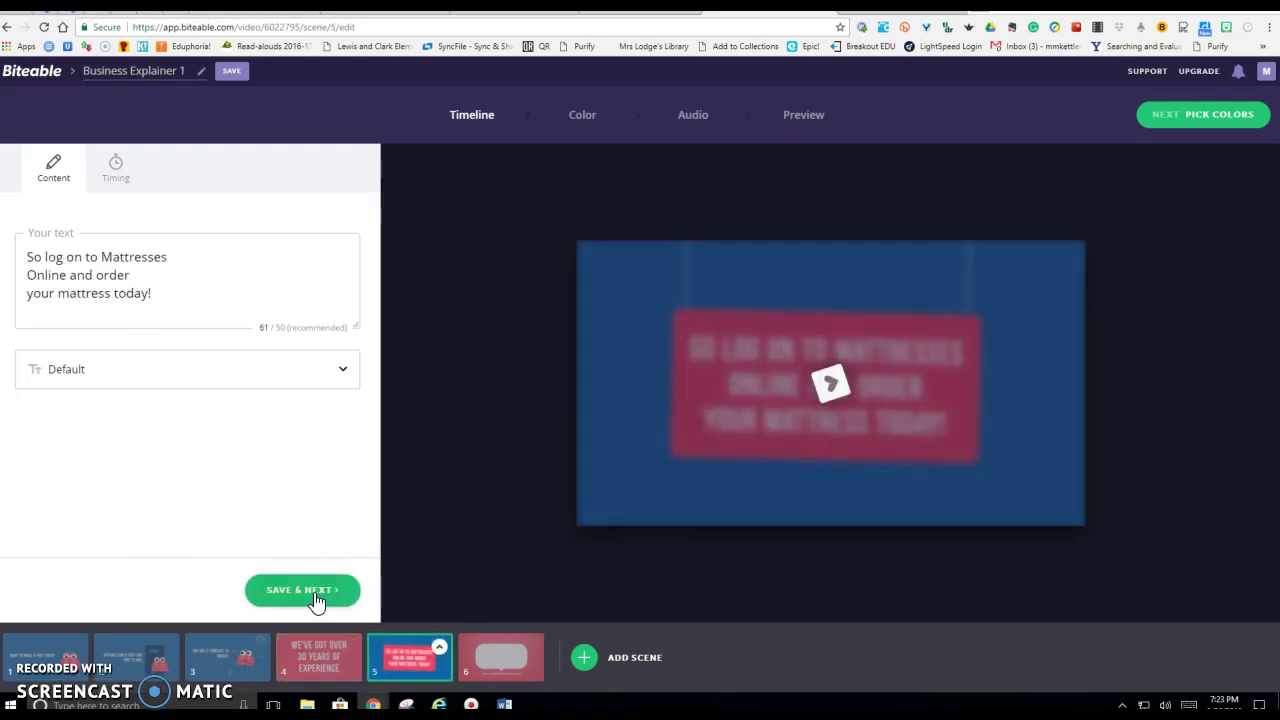
click(314, 593)
Apply the green-and-purple colour palette and play the Bright Days Ahead music track.
click(318, 593)
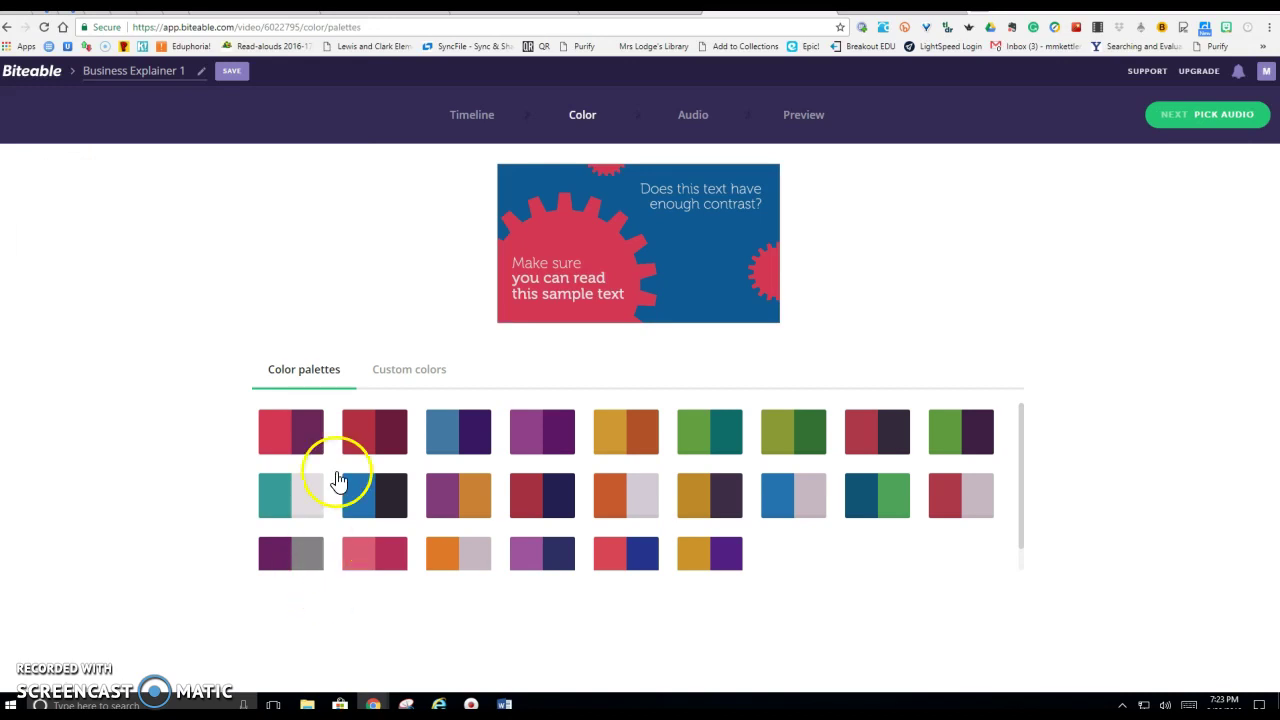
click(964, 451)
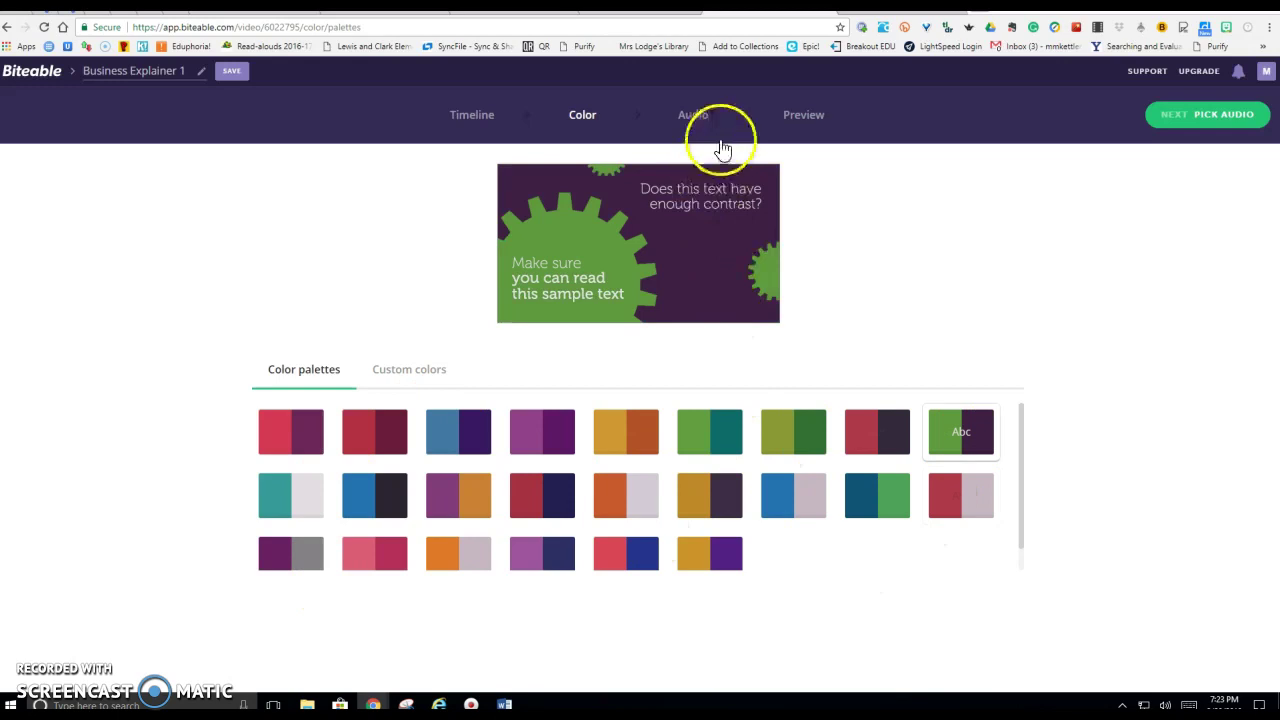
click(697, 117)
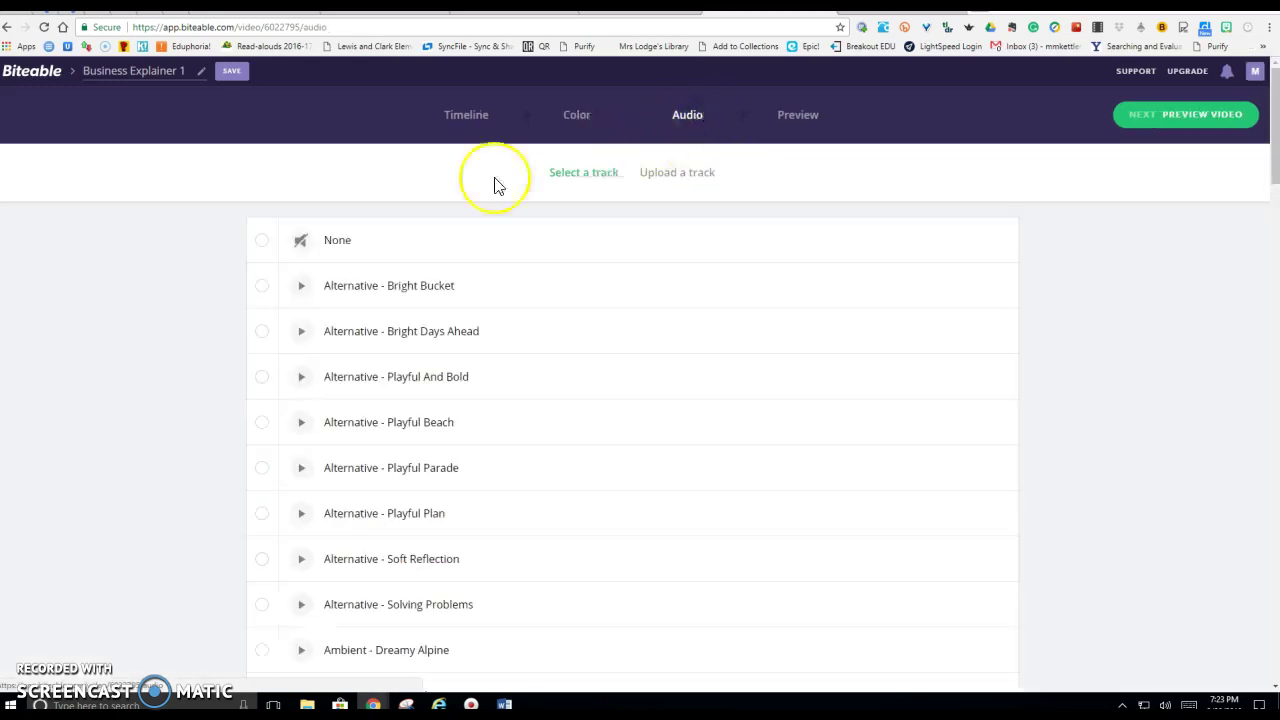
click(302, 334)
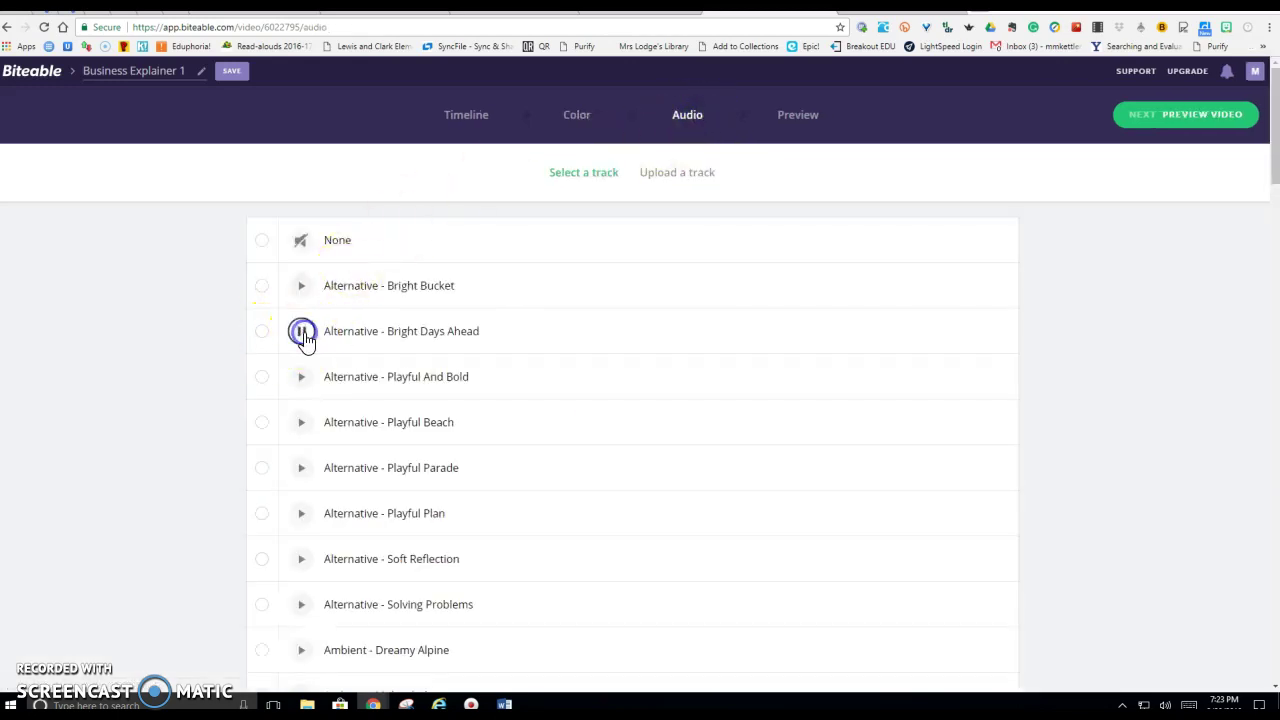
click(786, 118)
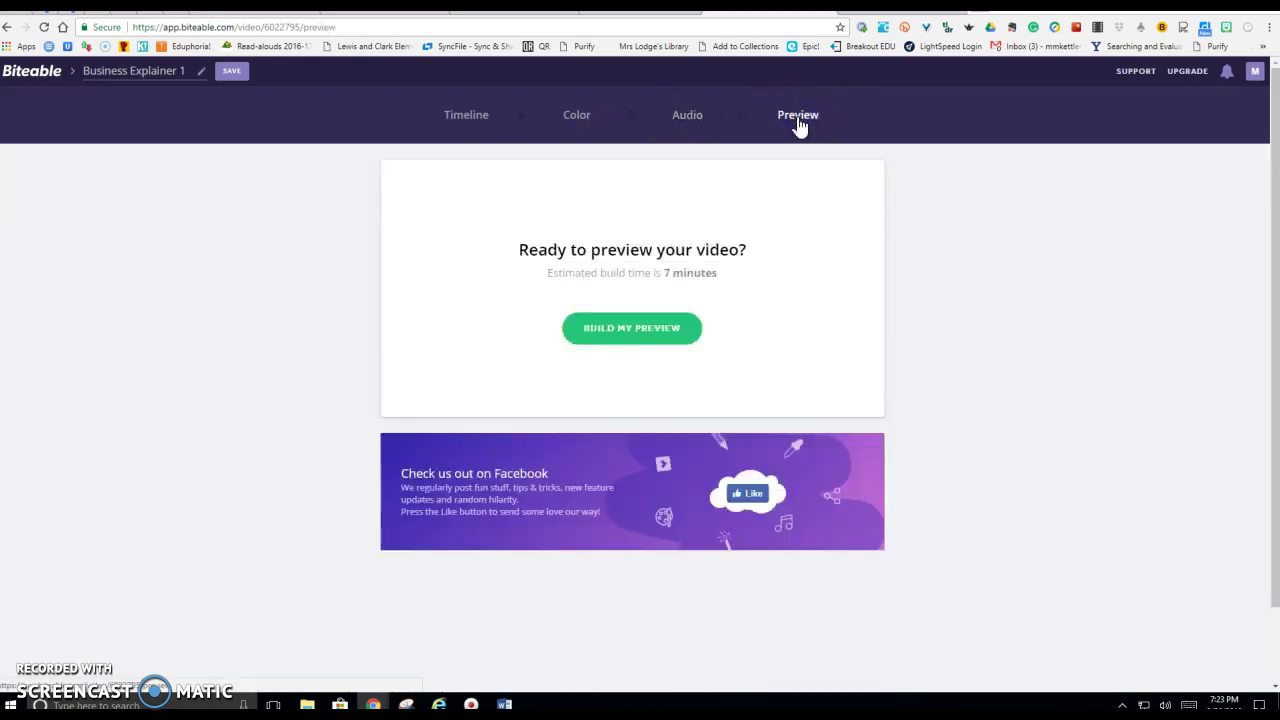
Build the video preview, play and pause it, then save the project.
click(660, 332)
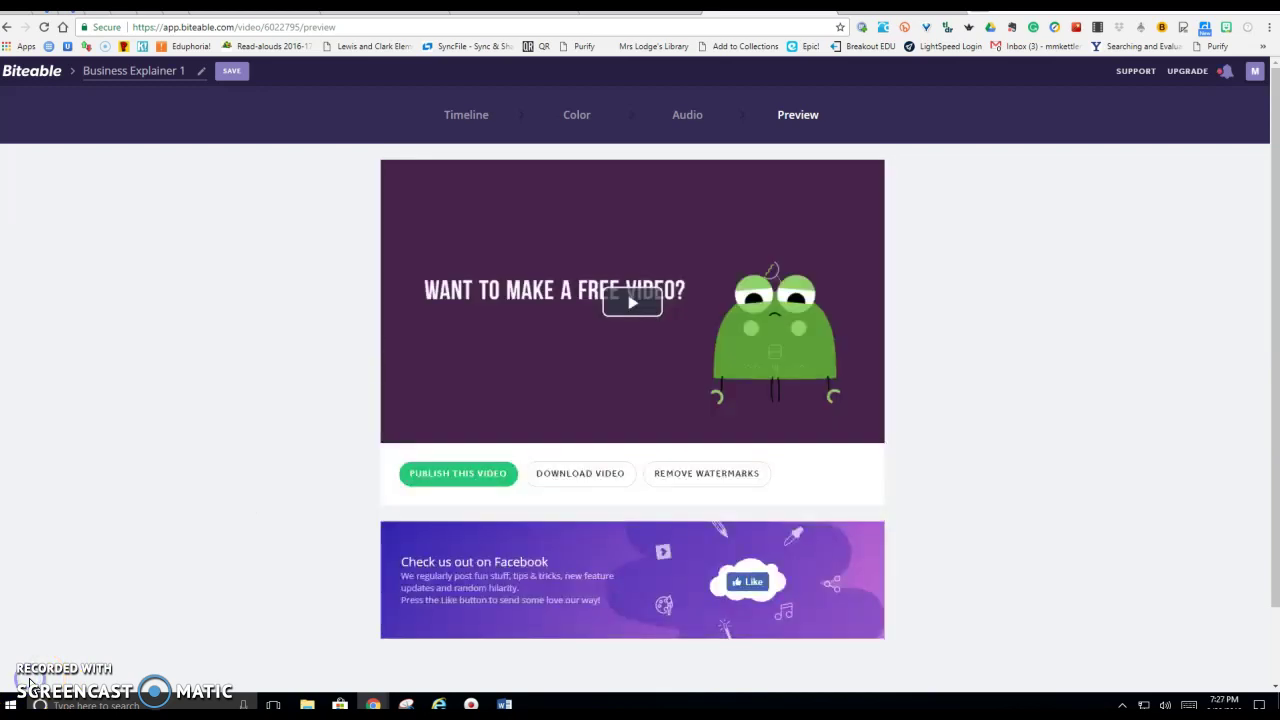
click(643, 311)
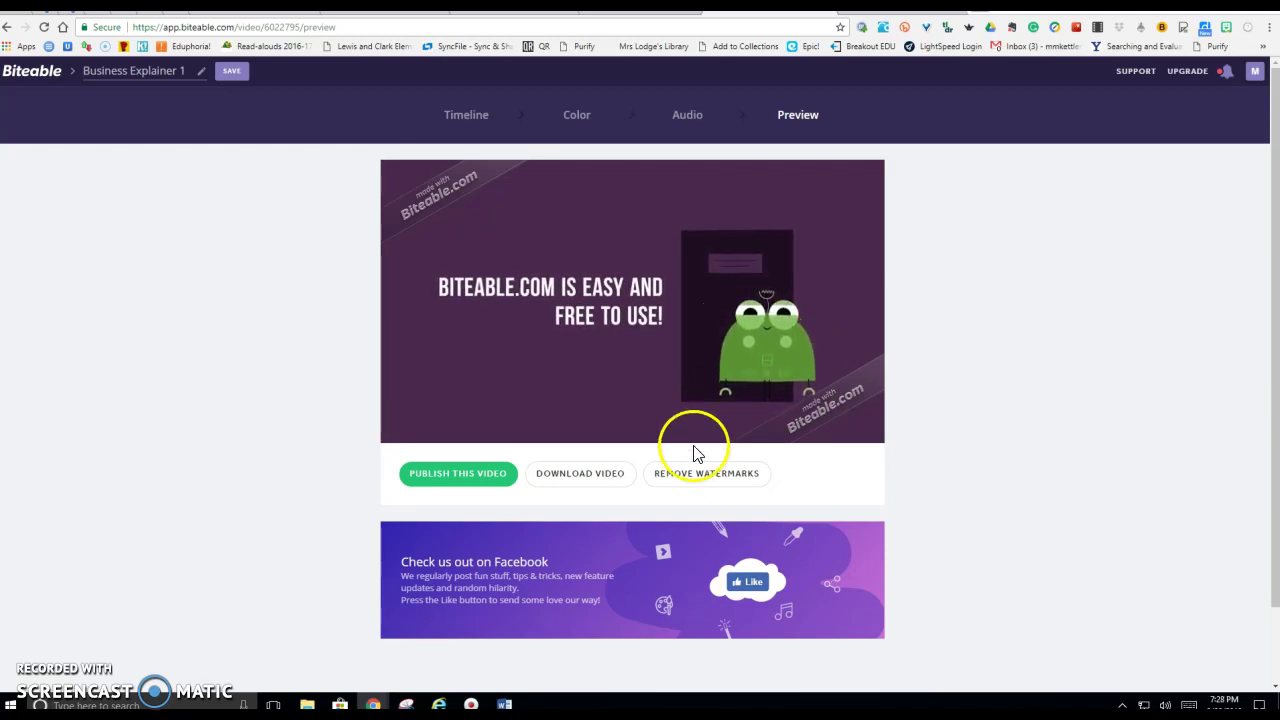
mouse_move(682, 392)
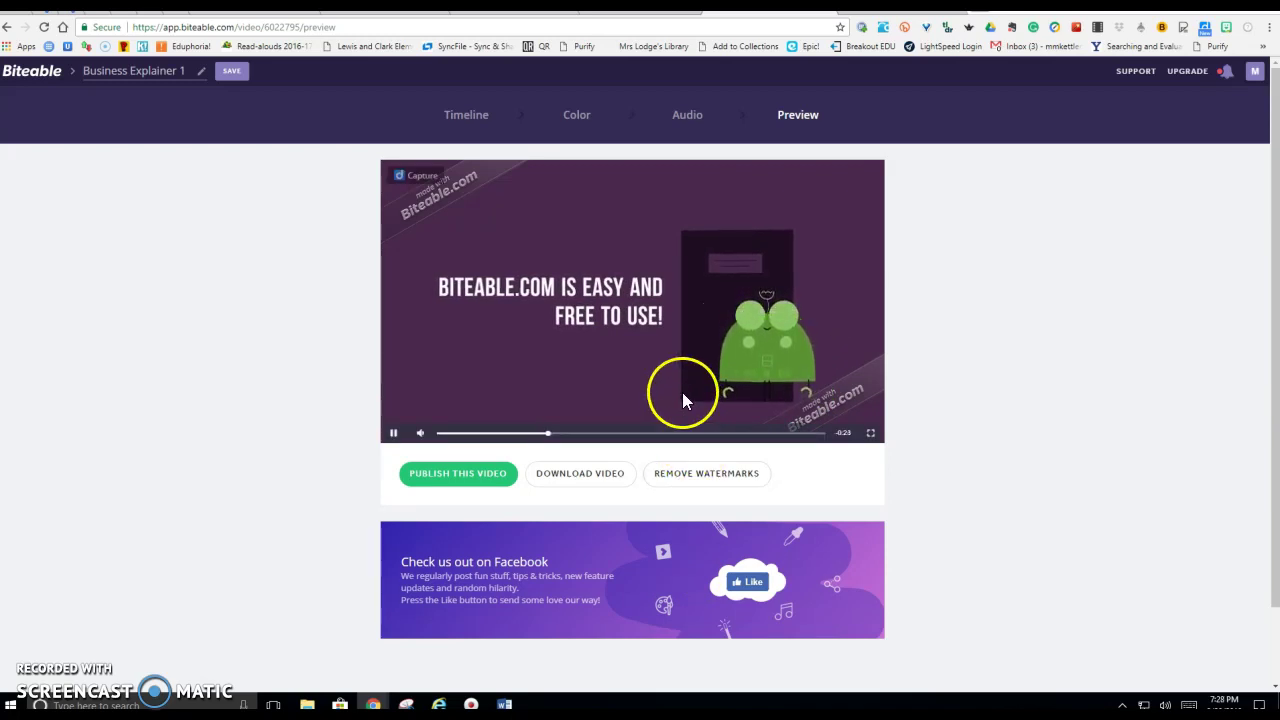
click(397, 436)
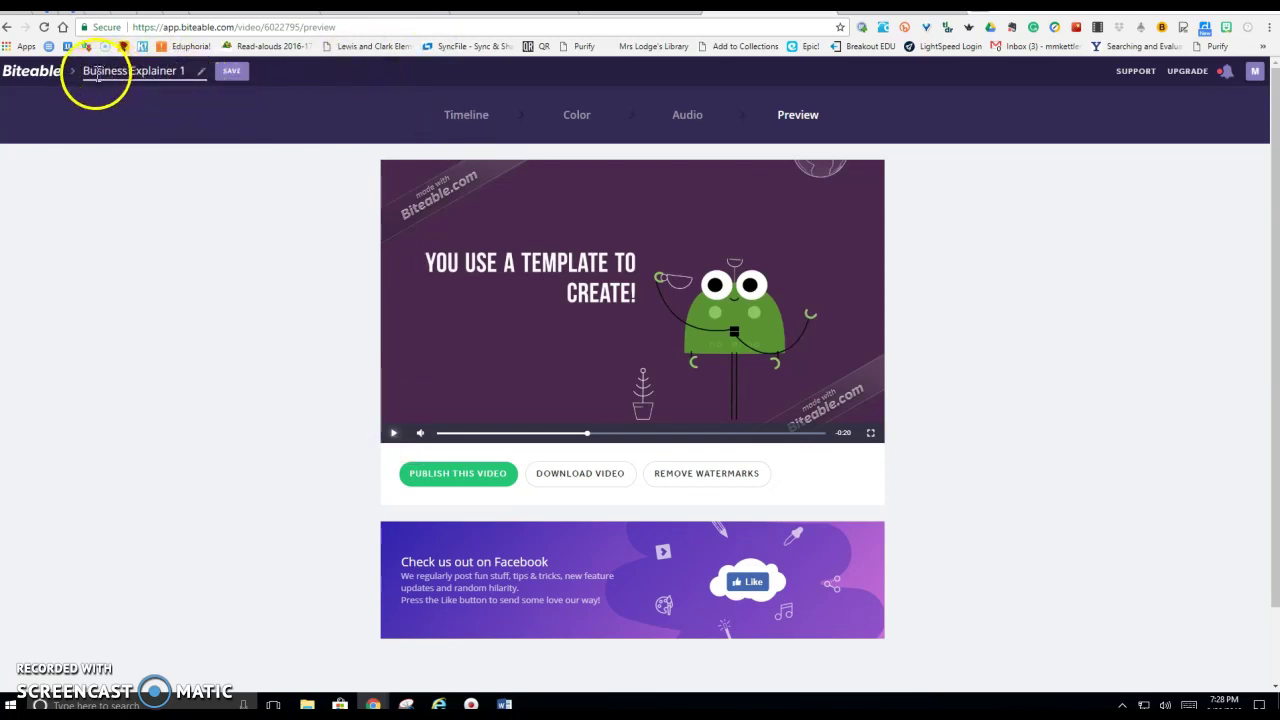
click(226, 74)
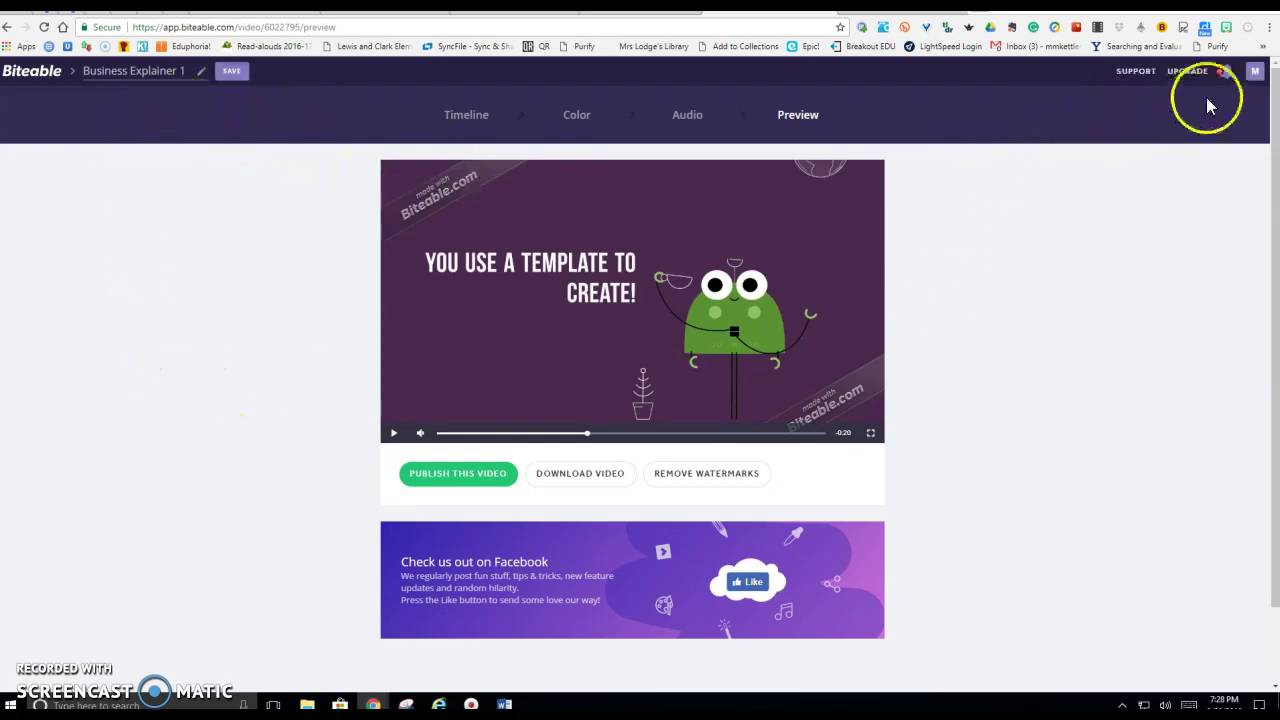
Go to My Videos and browse Business Explainer 1's '...' options menu, then close it.
click(1255, 76)
click(1143, 150)
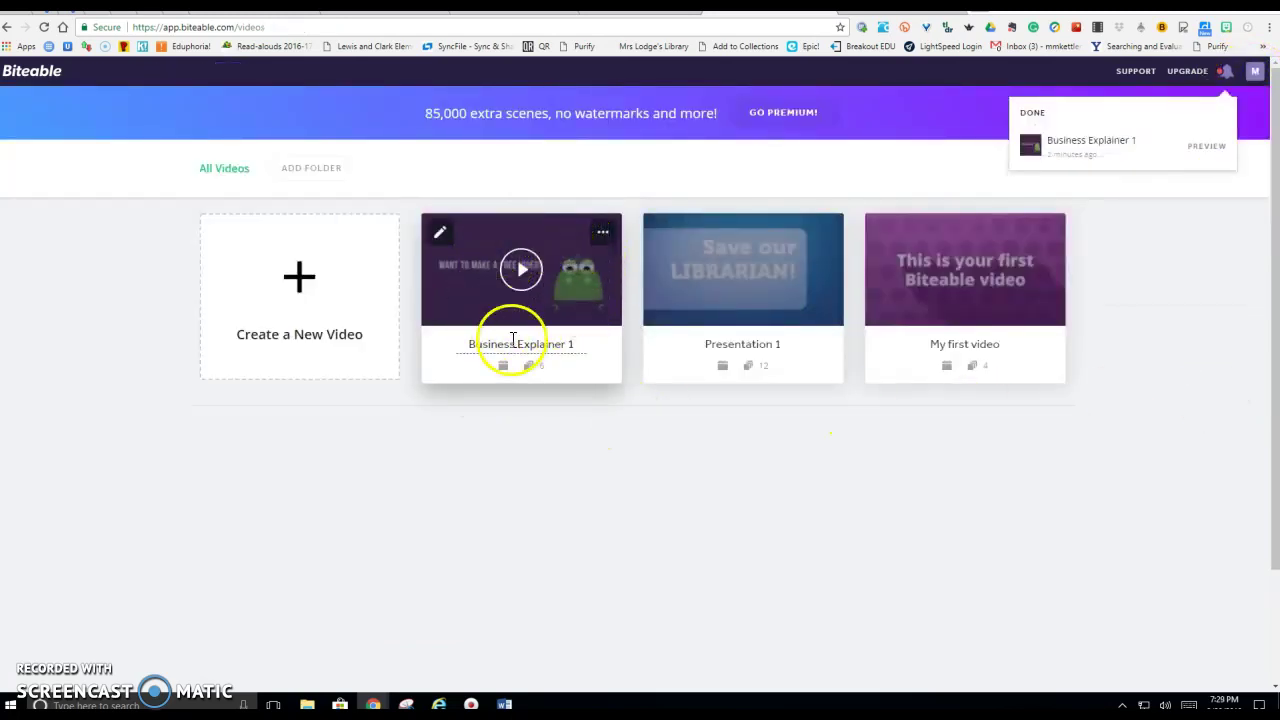
click(603, 235)
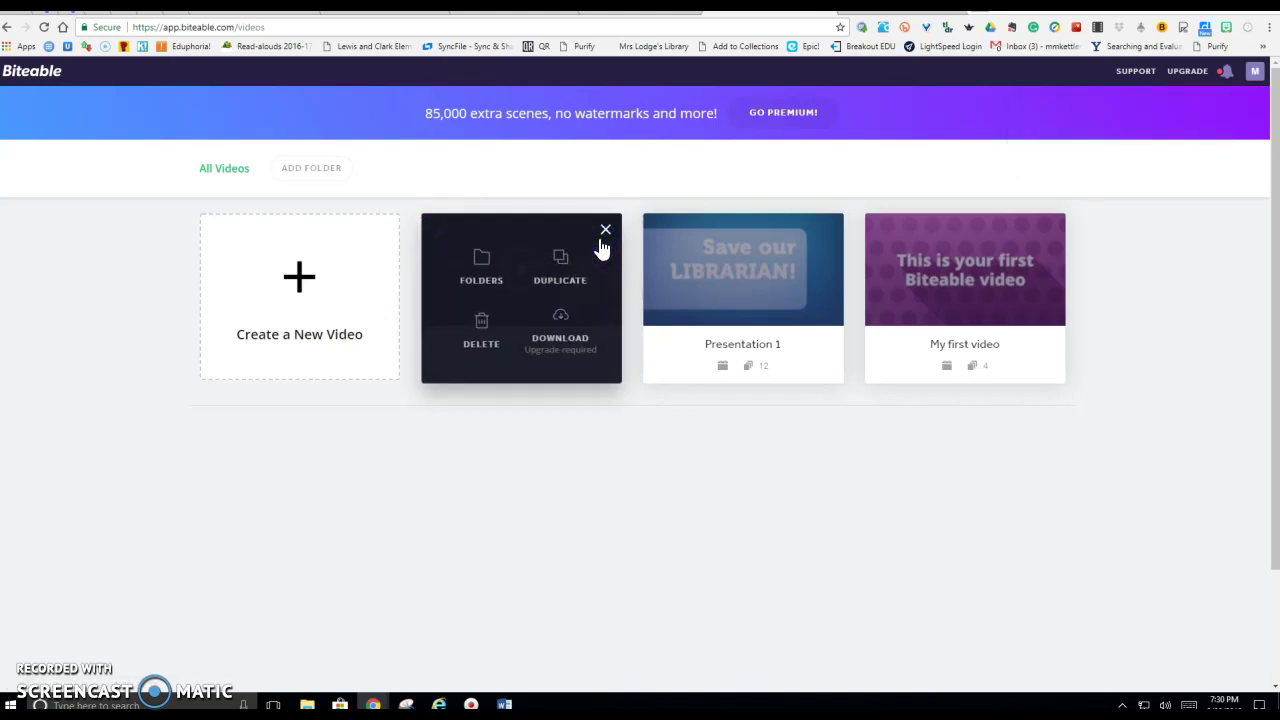
click(557, 312)
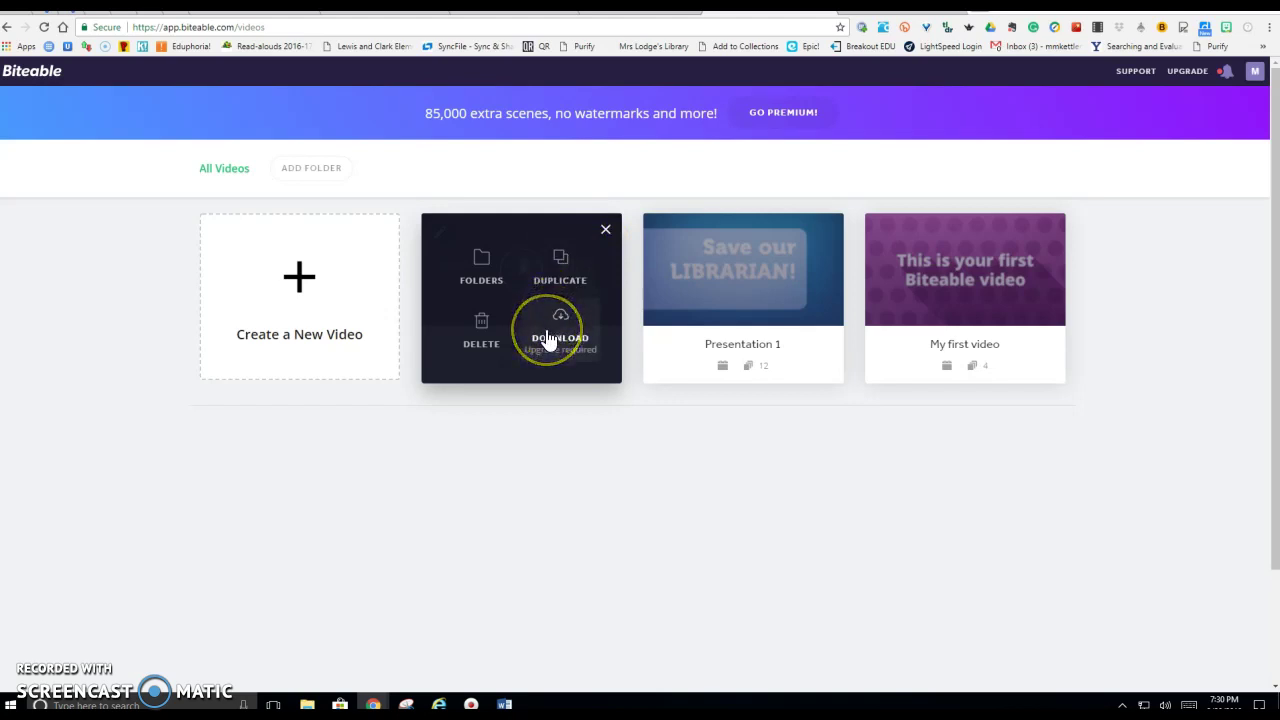
click(548, 345)
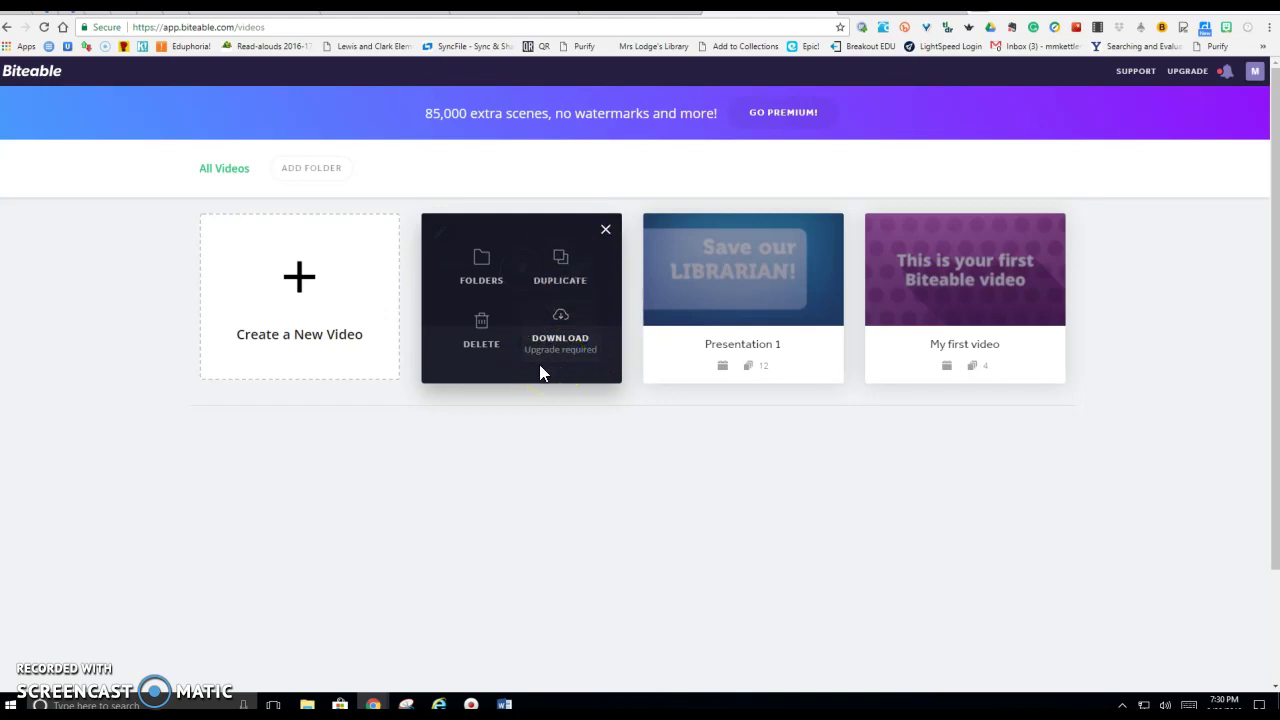
click(548, 266)
click(607, 233)
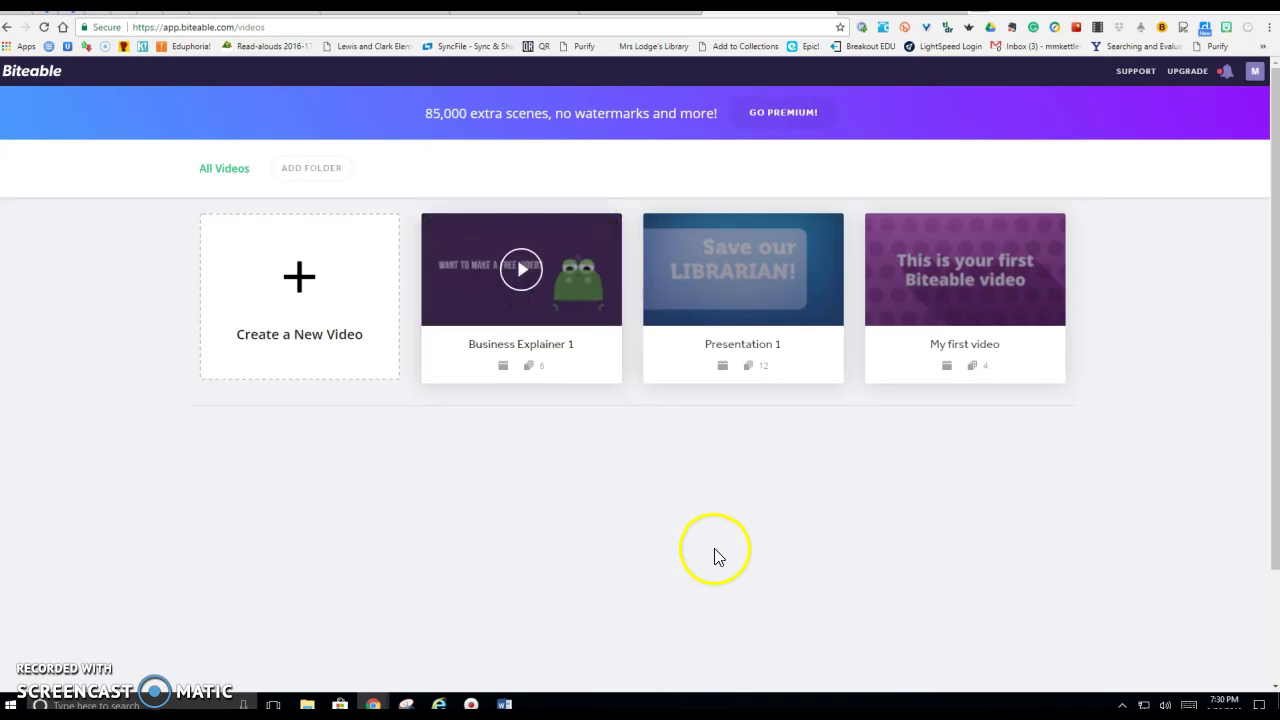